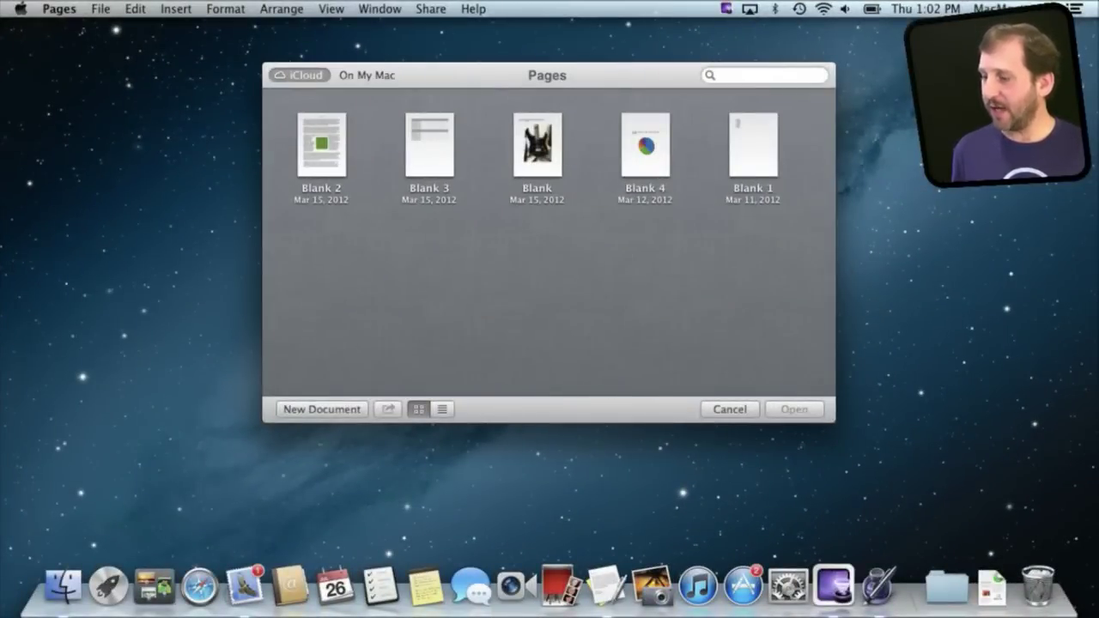
# Switch the document chooser to On My Mac to browse the local Documents folder.
pyautogui.click(367, 75)
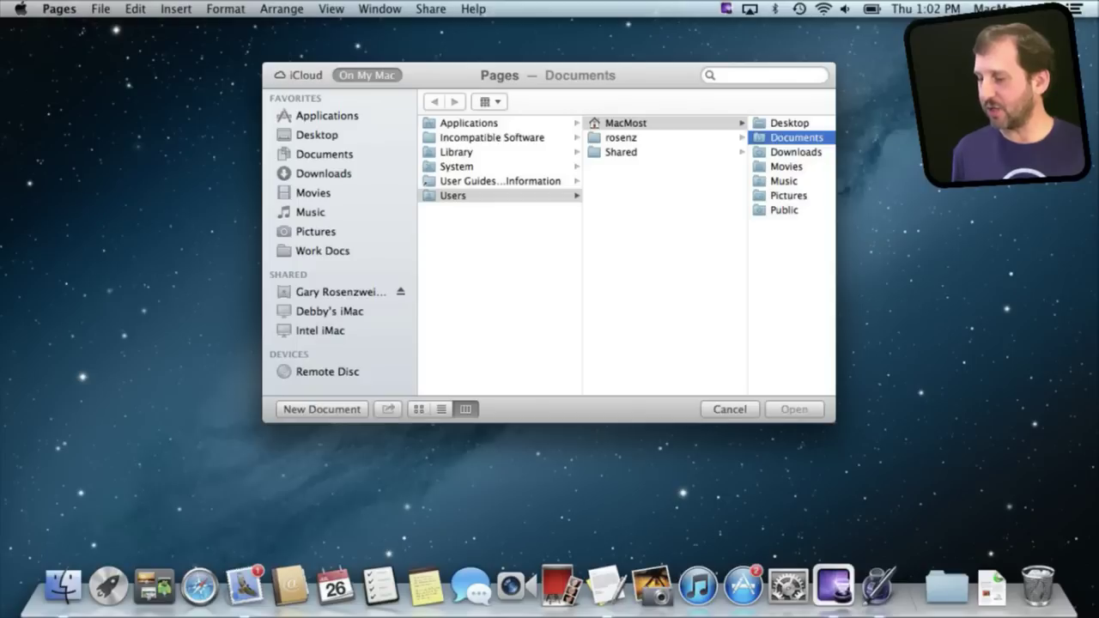
# Return the chooser to the iCloud library and select the Blank 2 document.
pyautogui.click(300, 75)
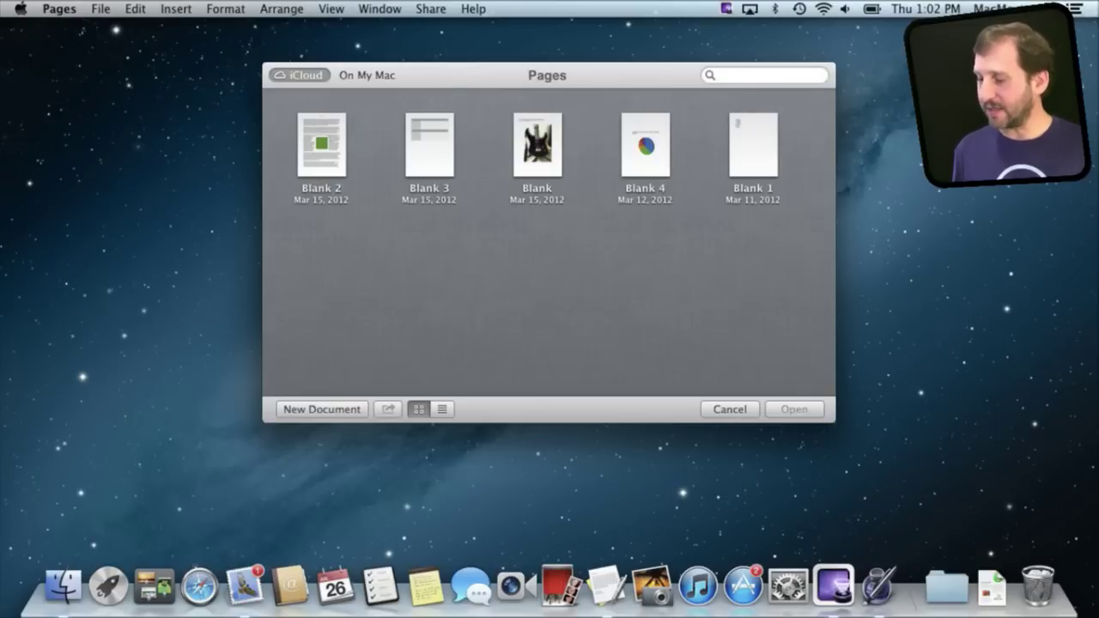
pyautogui.click(321, 145)
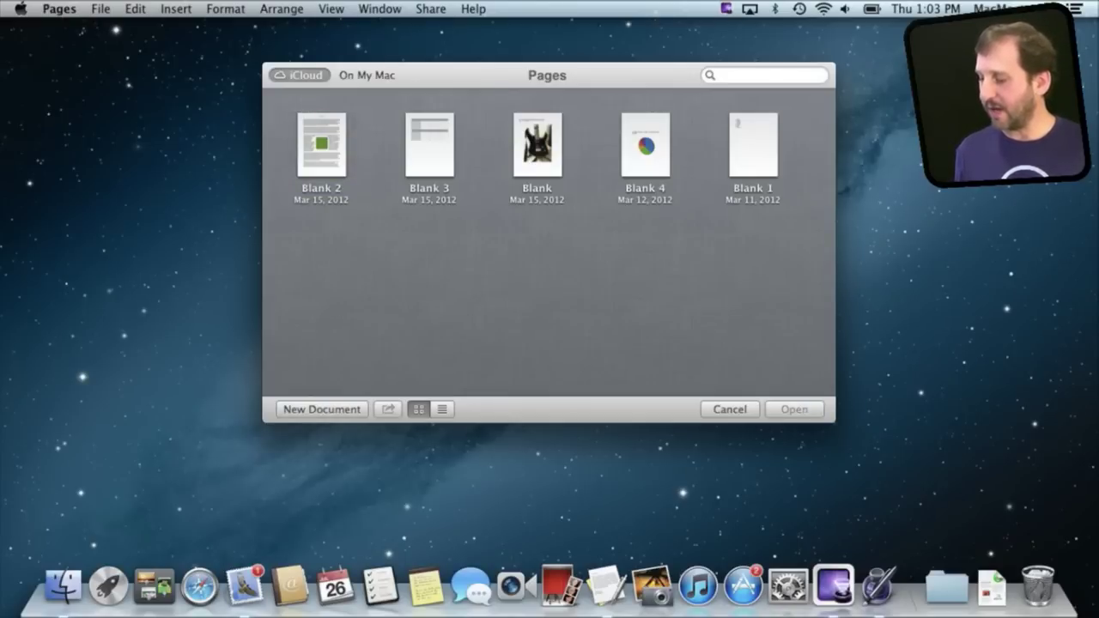
# Close the chooser, create a new Untitled document from the Blank template, and bring up its save dialog.
pyautogui.press('super+w')
pyautogui.press('super+n')
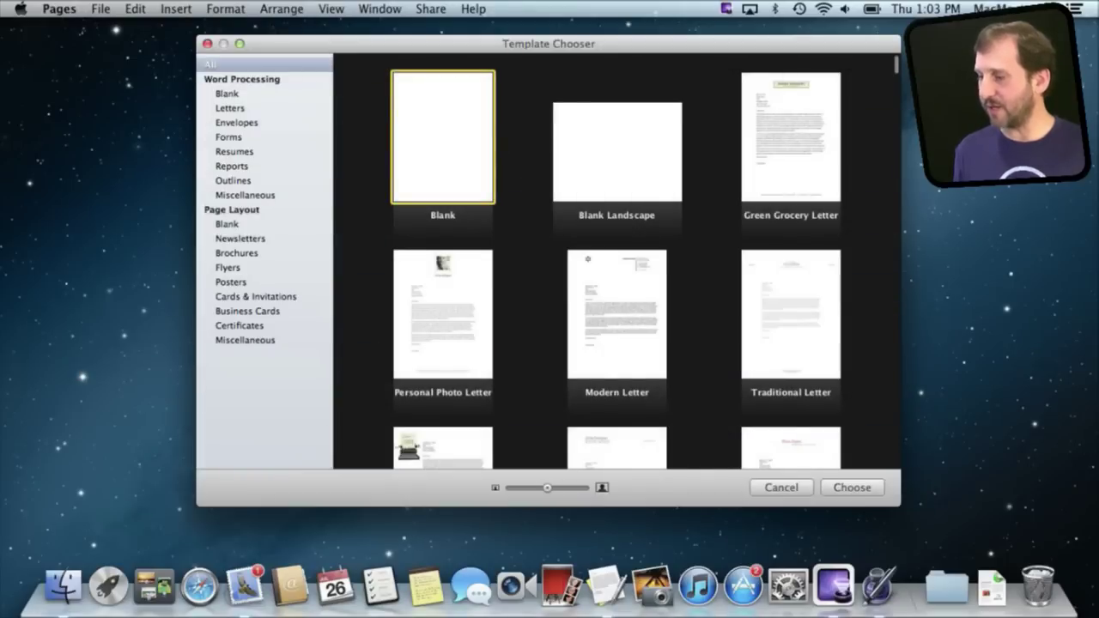
pyautogui.press('Return')
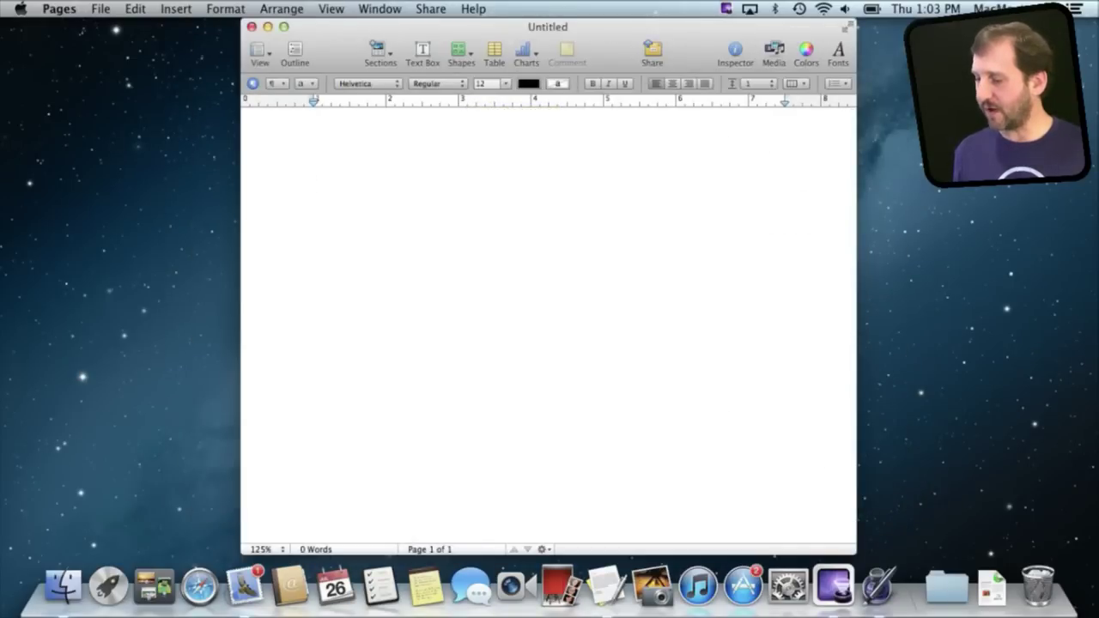
pyautogui.click(101, 8)
pyautogui.press('super+s')
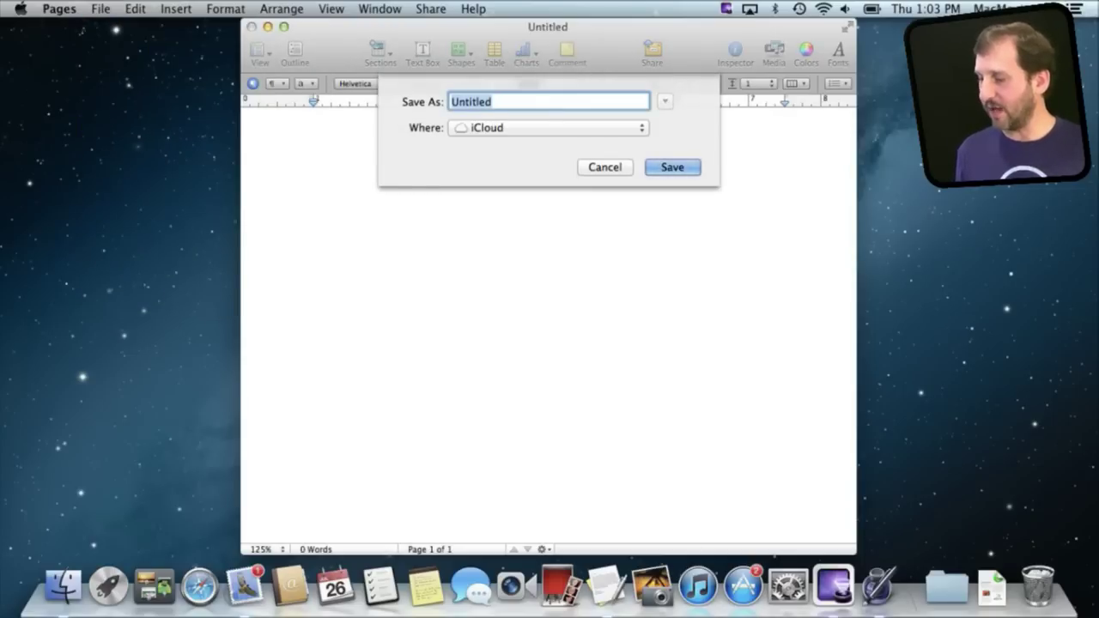
# Save the new document to iCloud under the name 'Testing' and close its window.
pyautogui.click(547, 127)
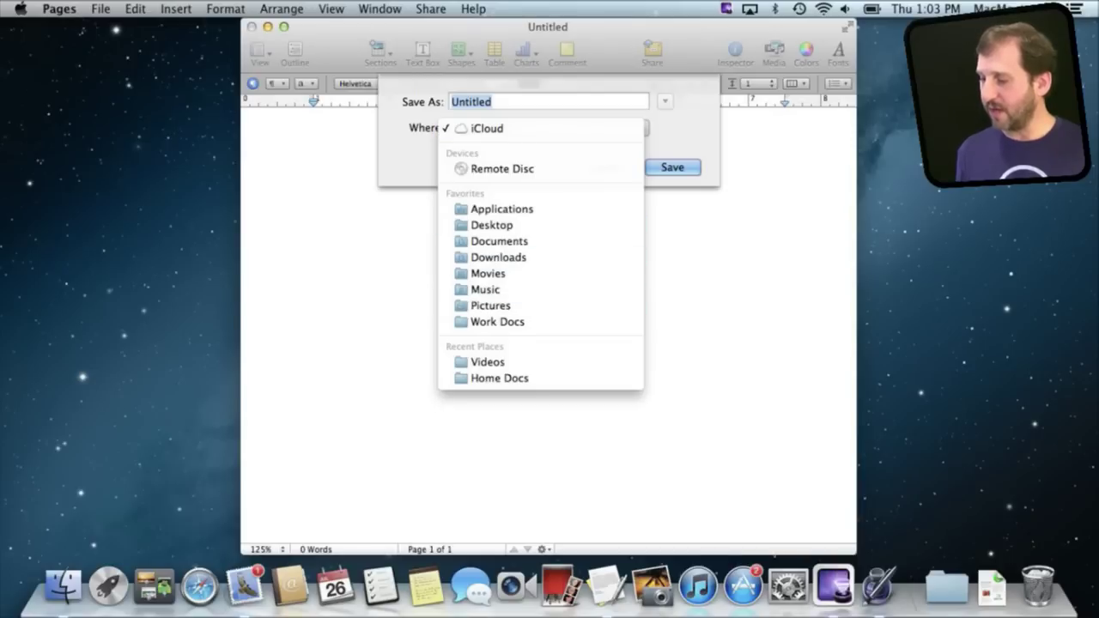
pyautogui.press('Escape')
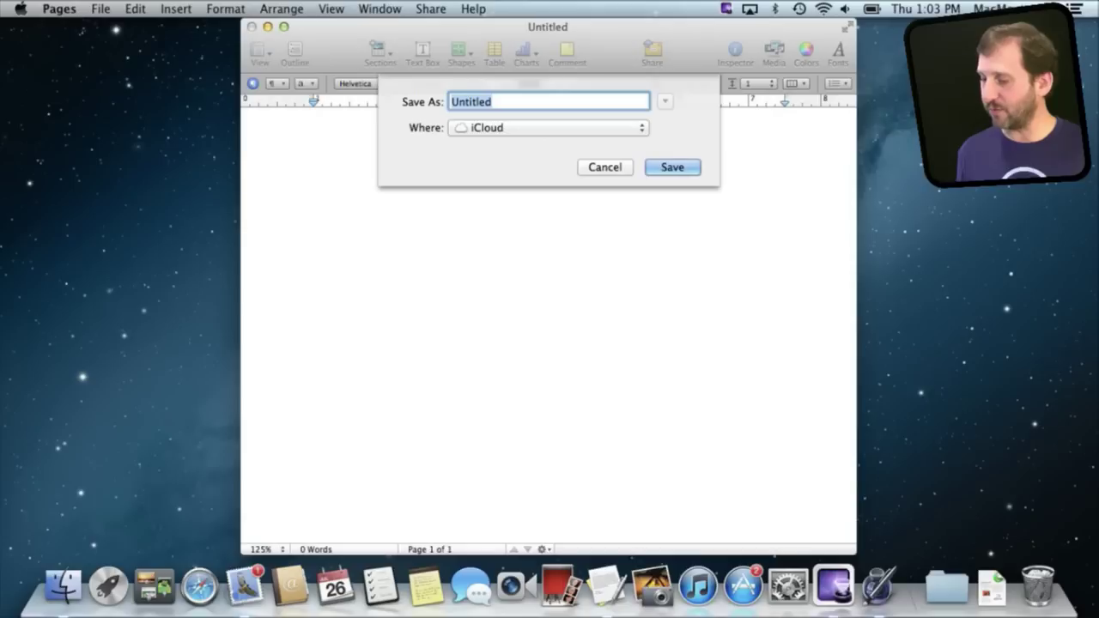
pyautogui.click(548, 127)
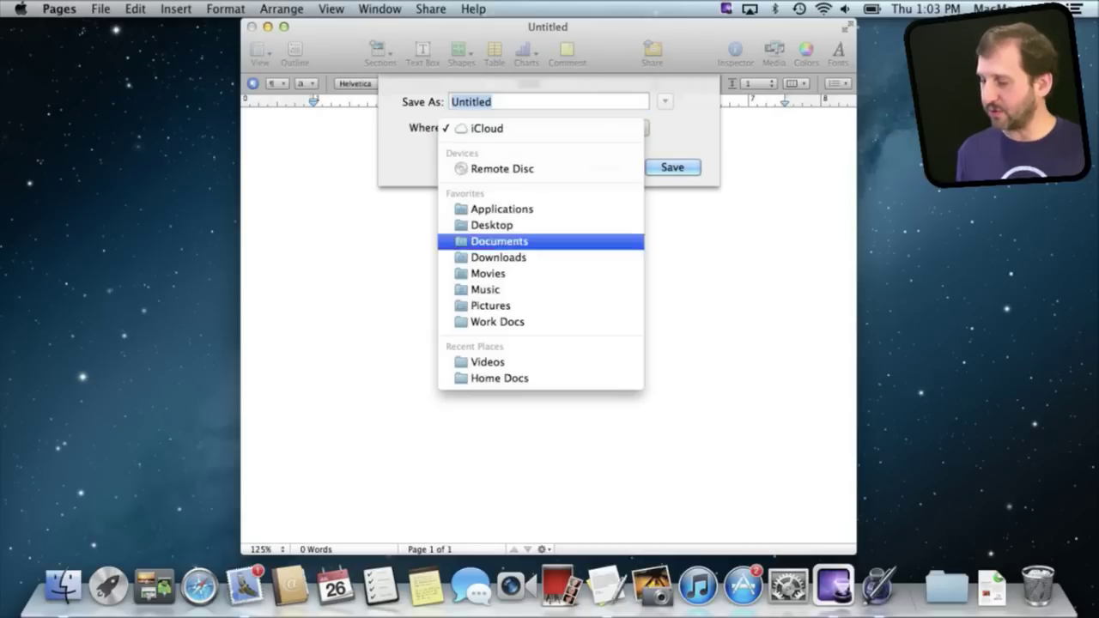
pyautogui.click(498, 242)
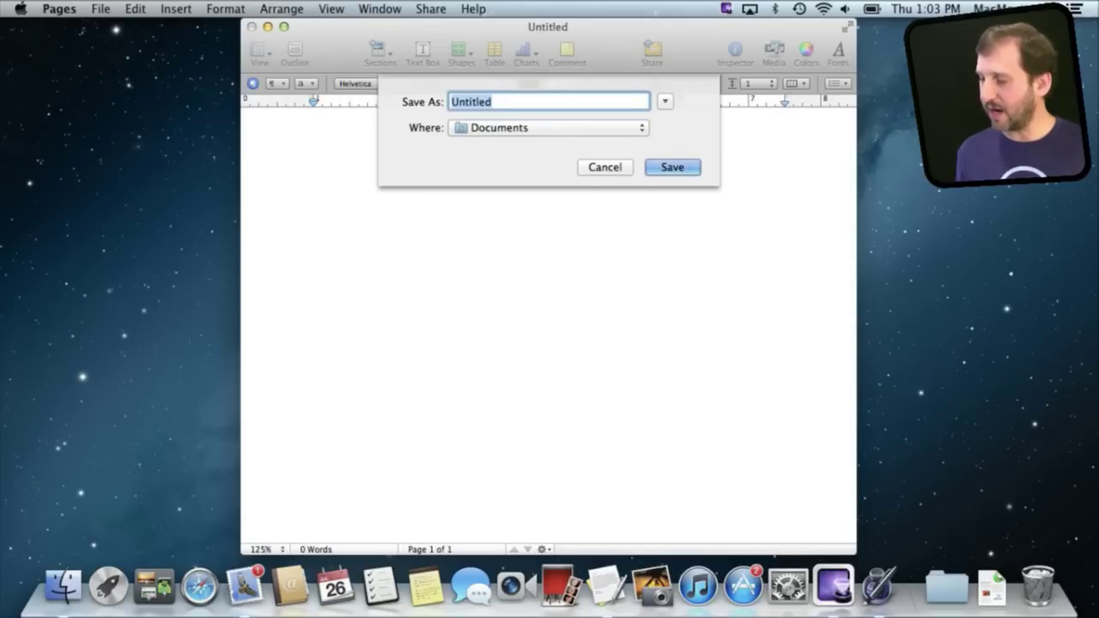
pyautogui.click(665, 101)
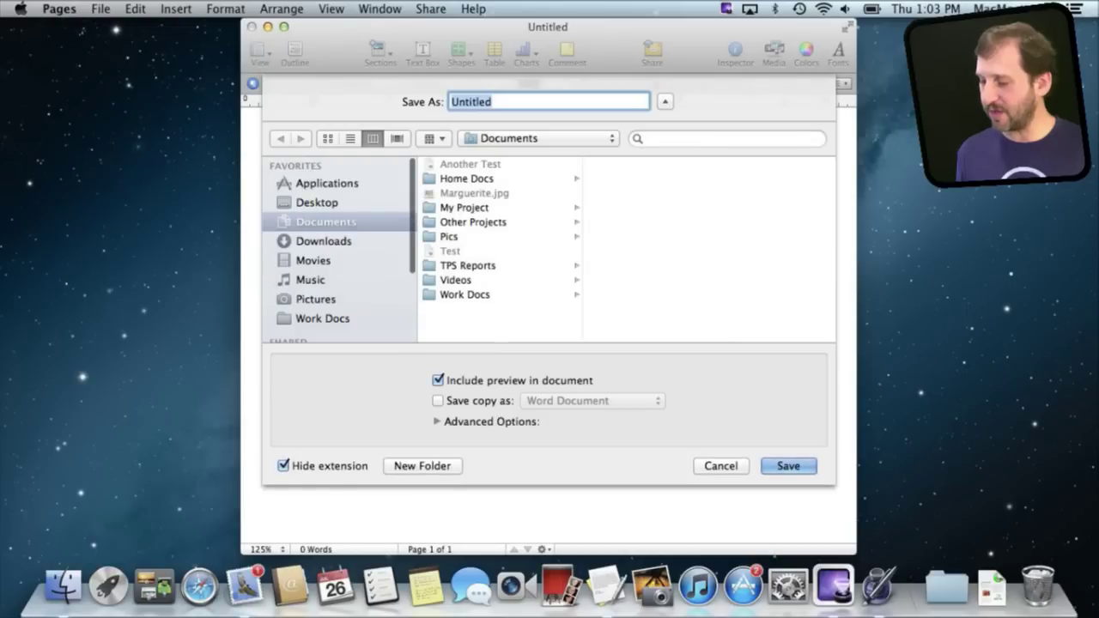
pyautogui.click(539, 139)
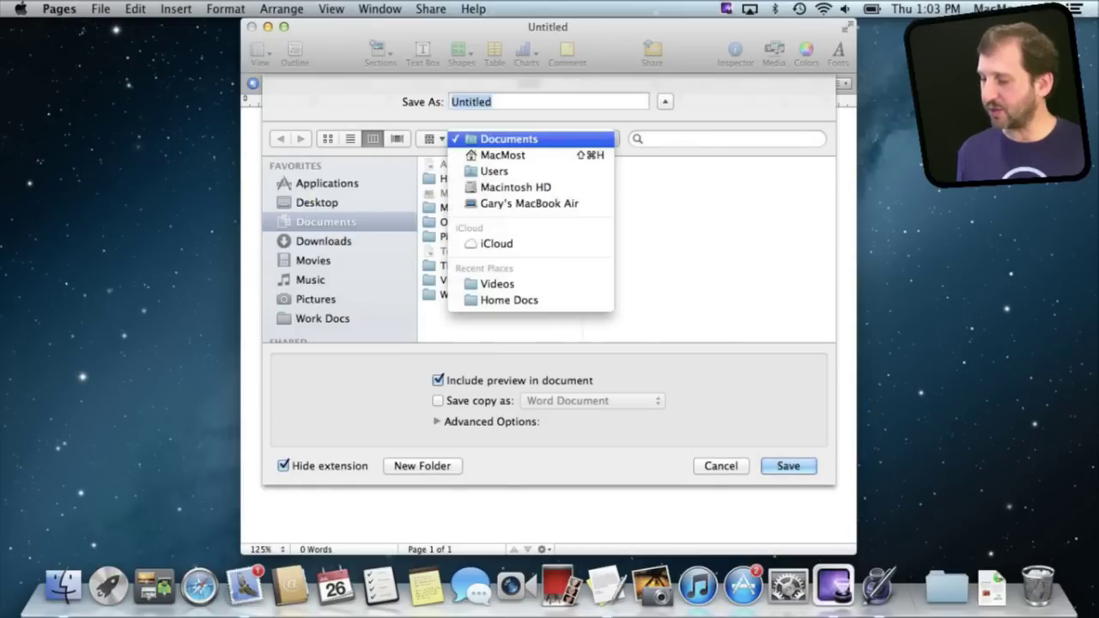
pyautogui.click(496, 243)
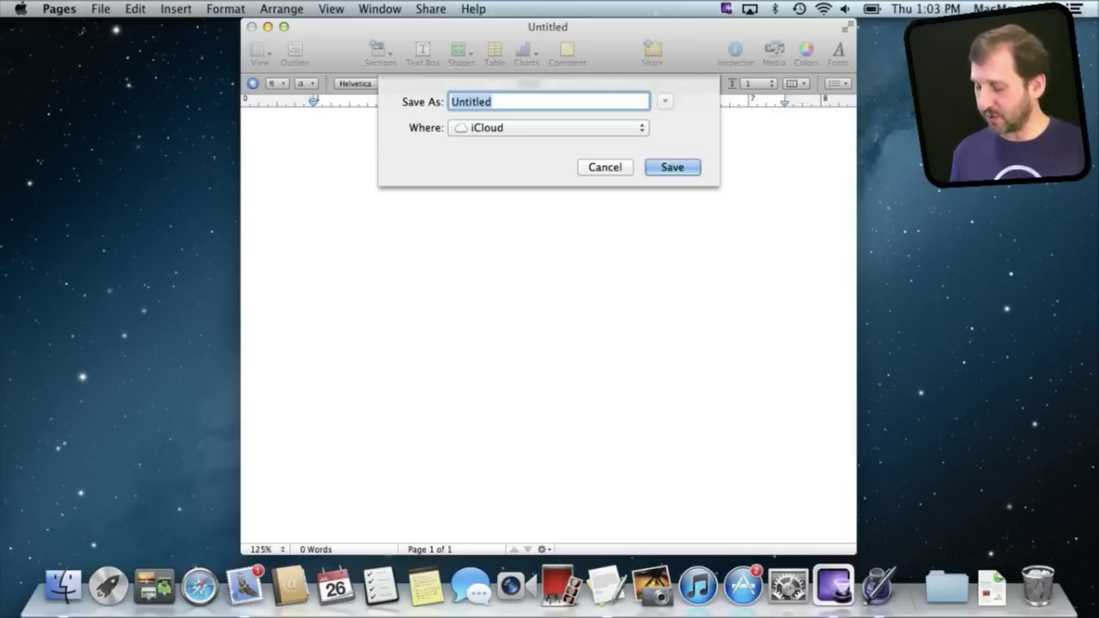
pyautogui.write('Tes')
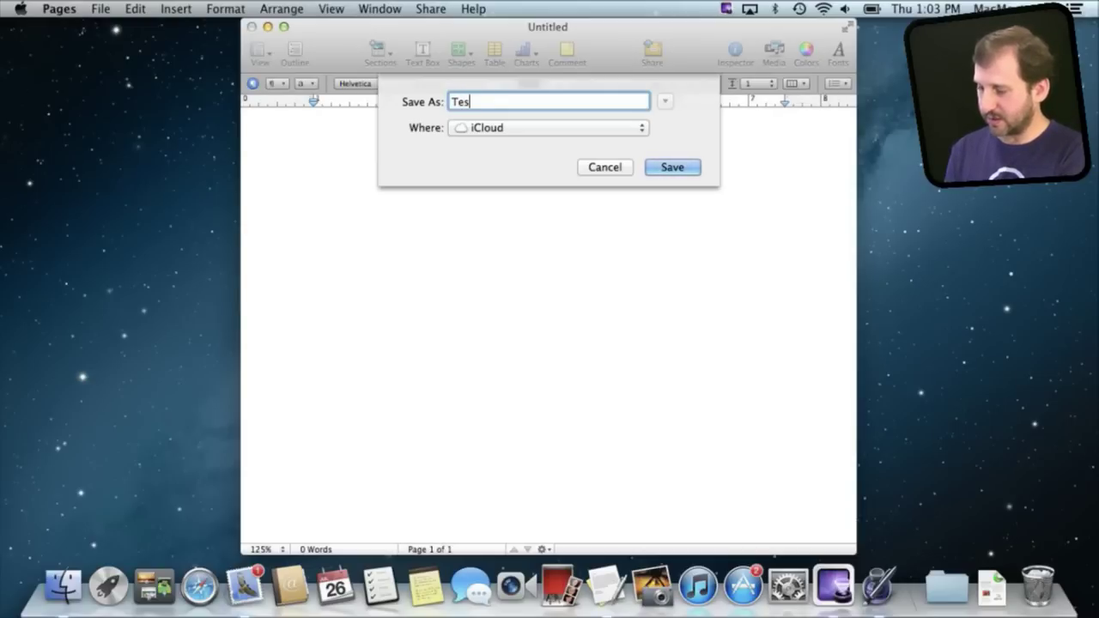
pyautogui.write('ting')
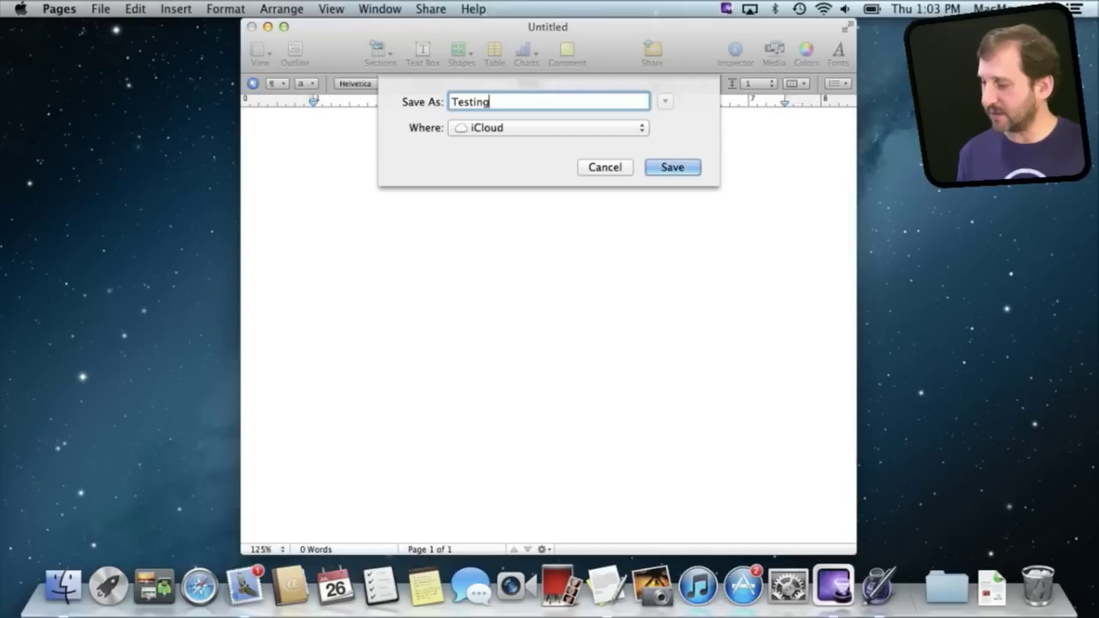
pyautogui.press('Return')
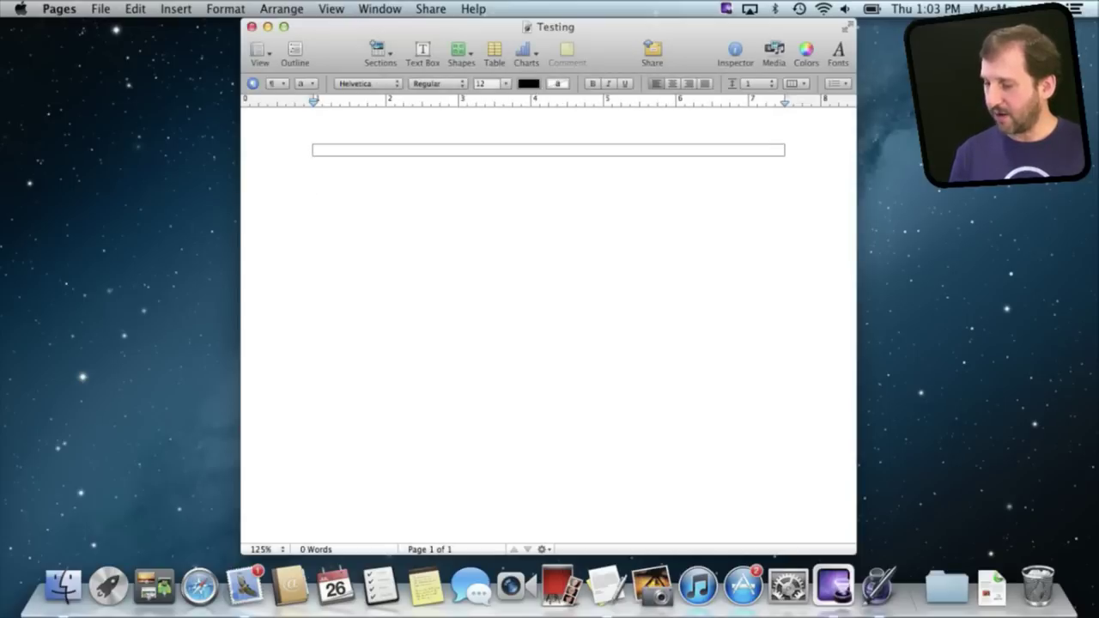
pyautogui.press('super+w')
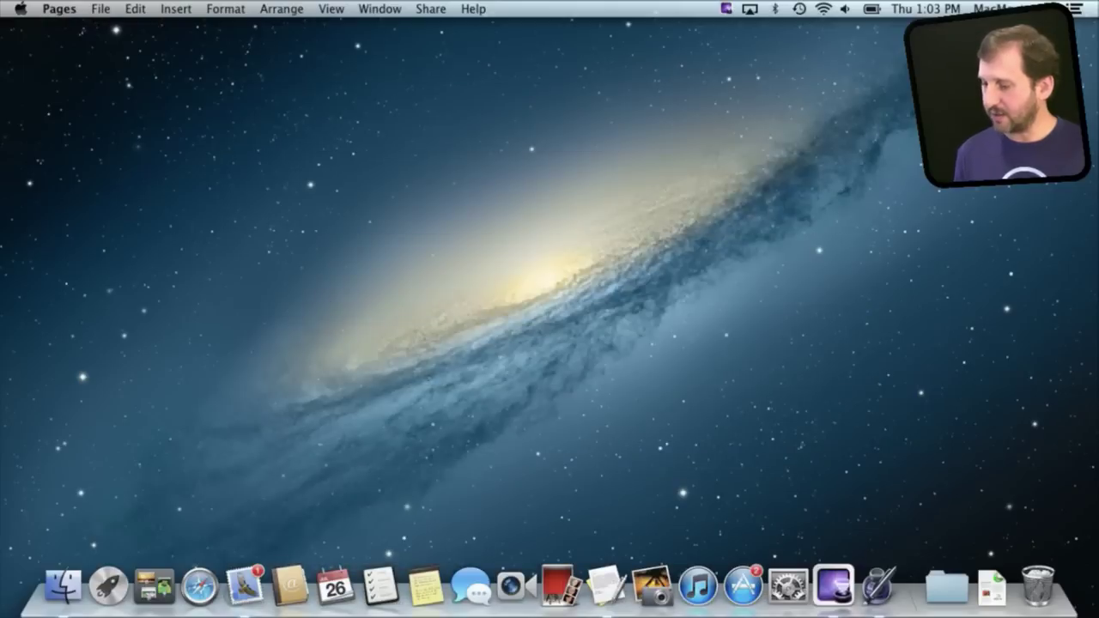
# Open the iCloud library via File > Open and drag the Testing document out of iCloud.
pyautogui.click(100, 8)
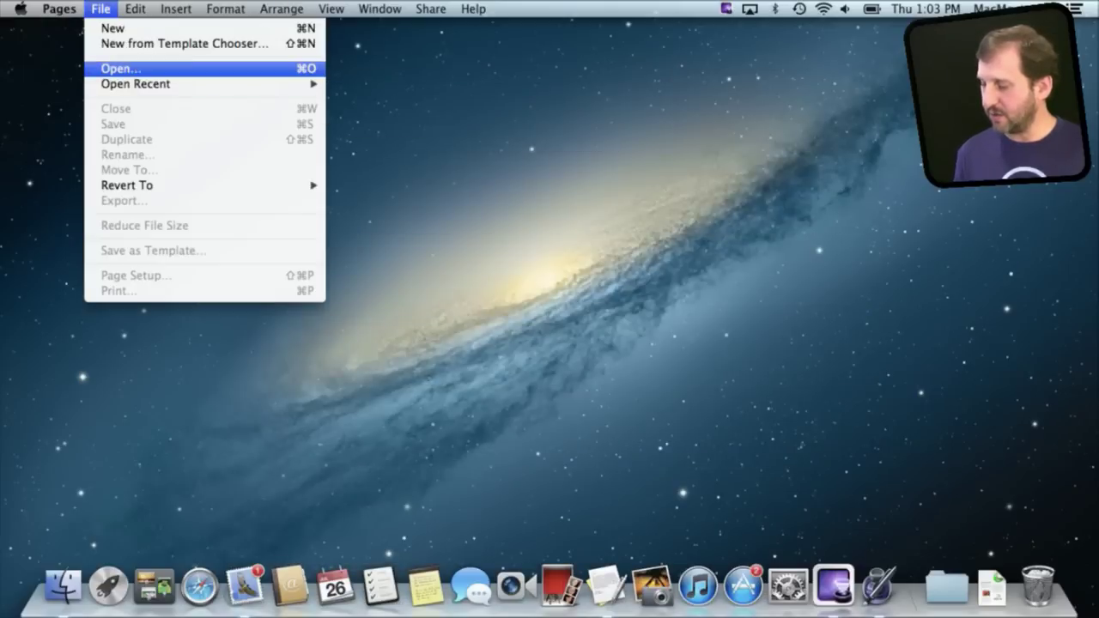
pyautogui.click(111, 69)
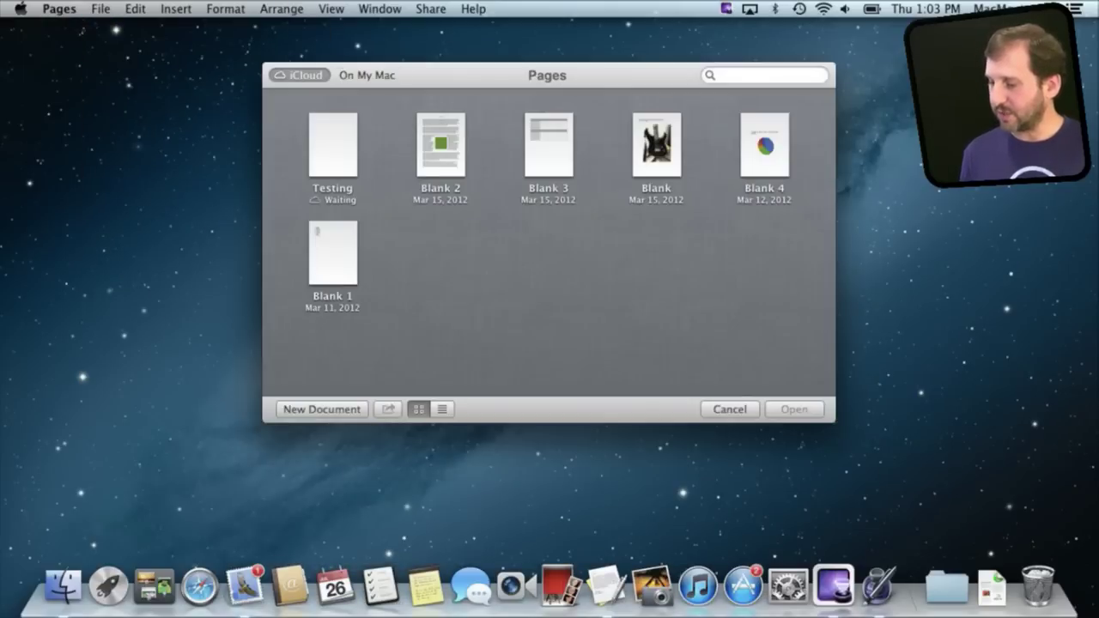
pyautogui.click(333, 146)
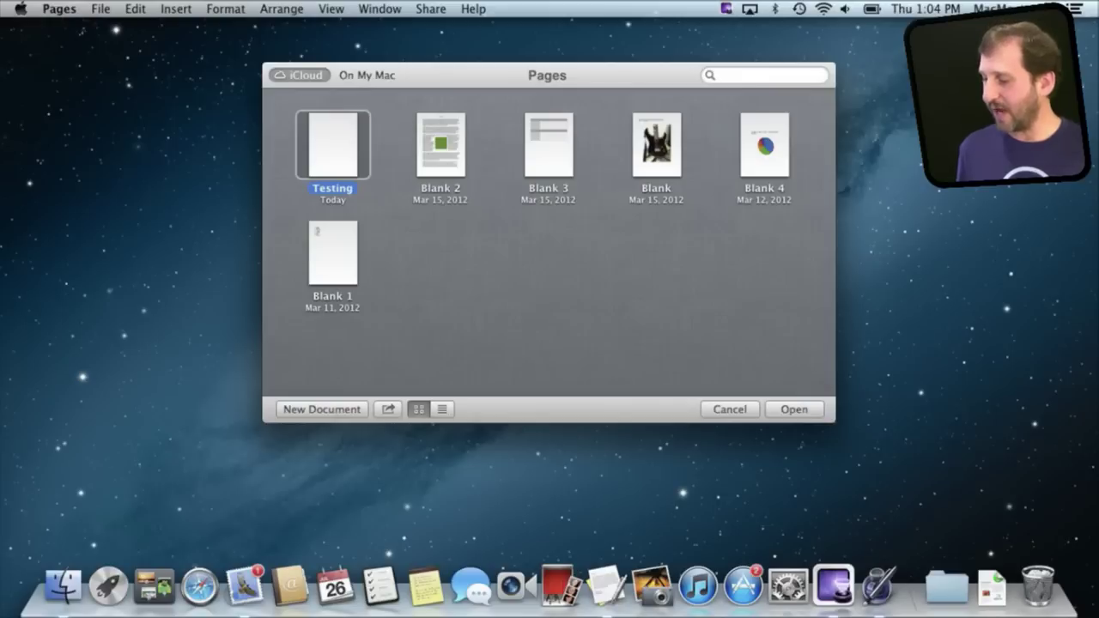
pyautogui.moveTo(332, 146); pyautogui.dragTo(953, 155)
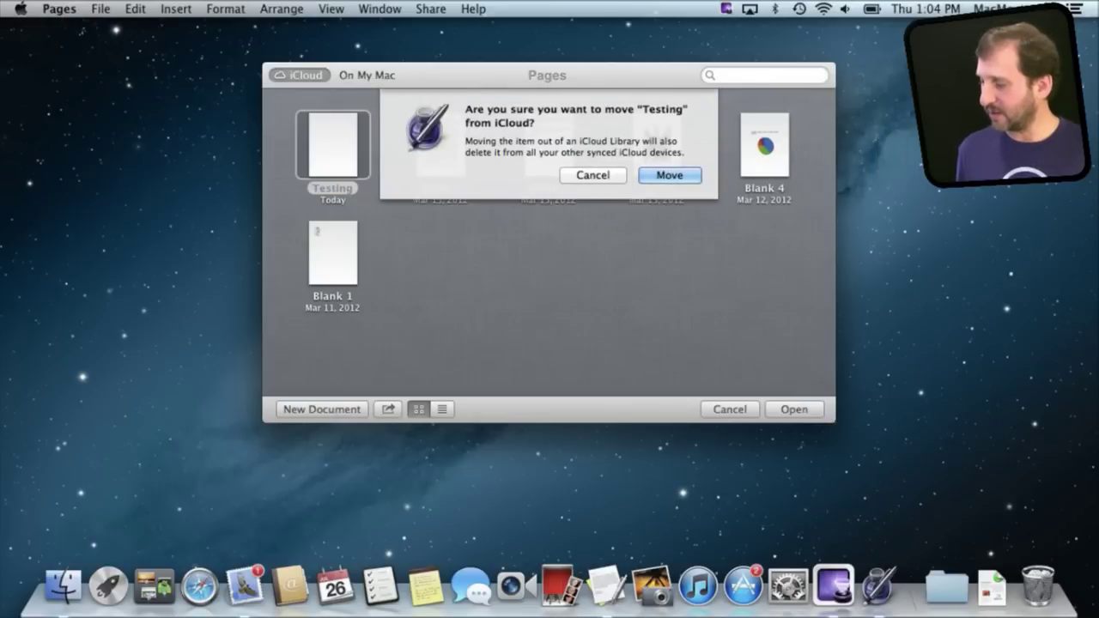
pyautogui.press('Return')
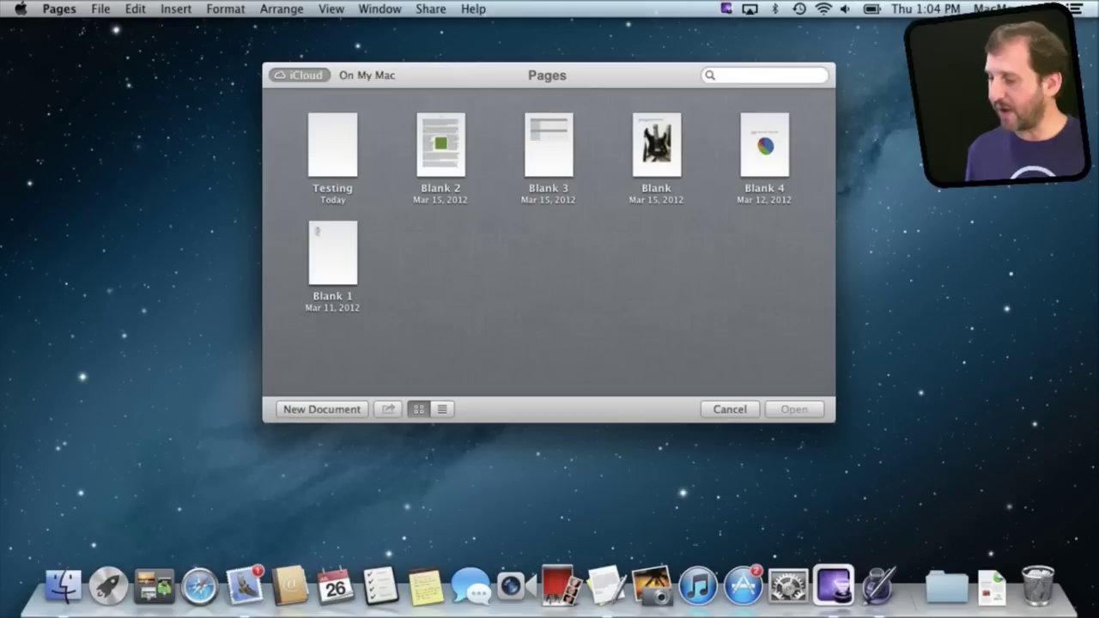
pyautogui.click(441, 144)
# Combine Blank 3 and Blank 2 into a new iCloud folder named 'My Folder'.
pyautogui.moveTo(549, 145); pyautogui.dragTo(440, 145)
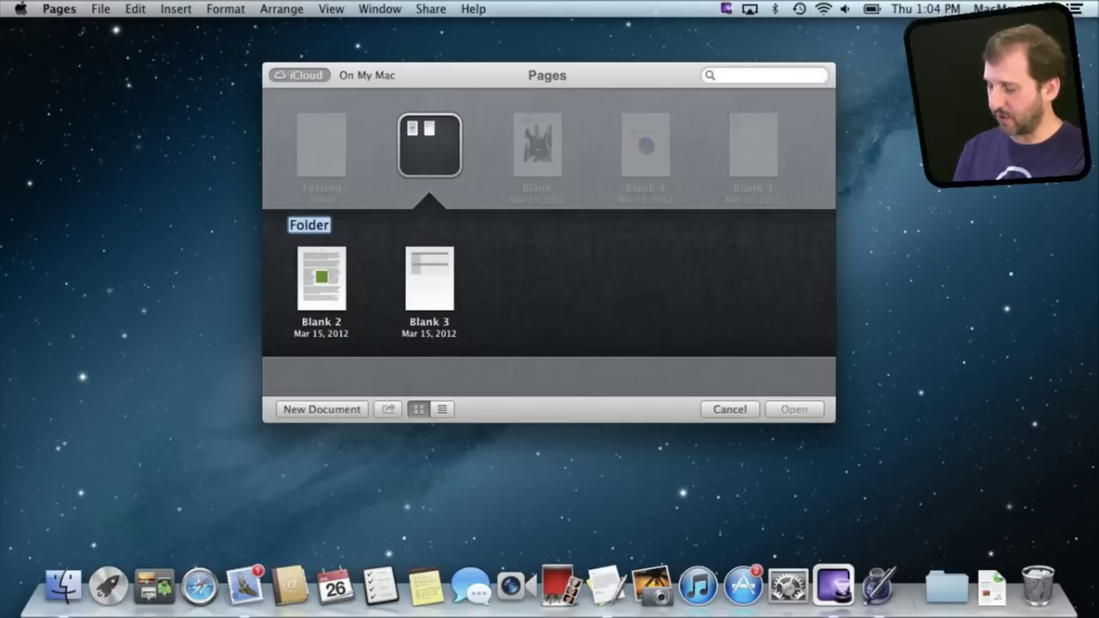
pyautogui.write('My Folder')
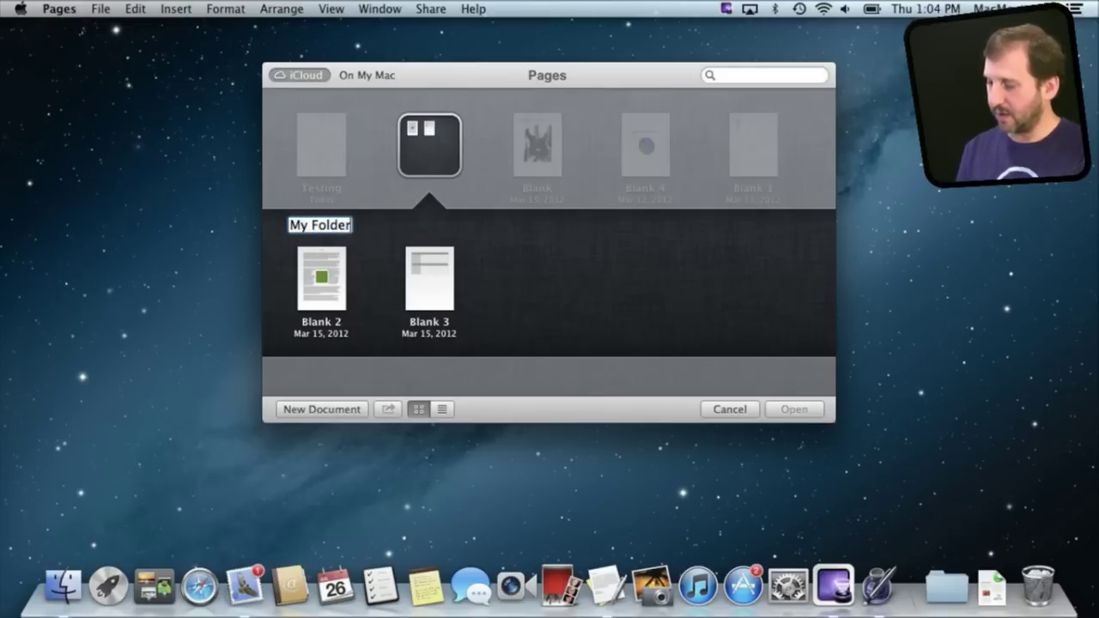
pyautogui.press('Return')
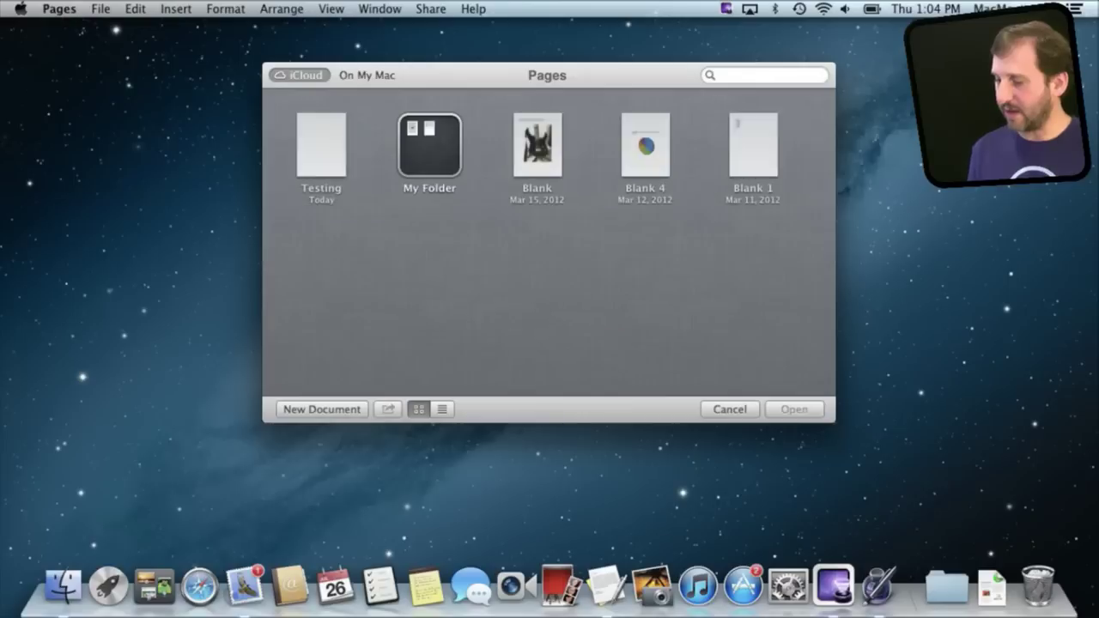
# Open My Folder and add the guitar-cover Blank document to it.
pyautogui.click(320, 225)
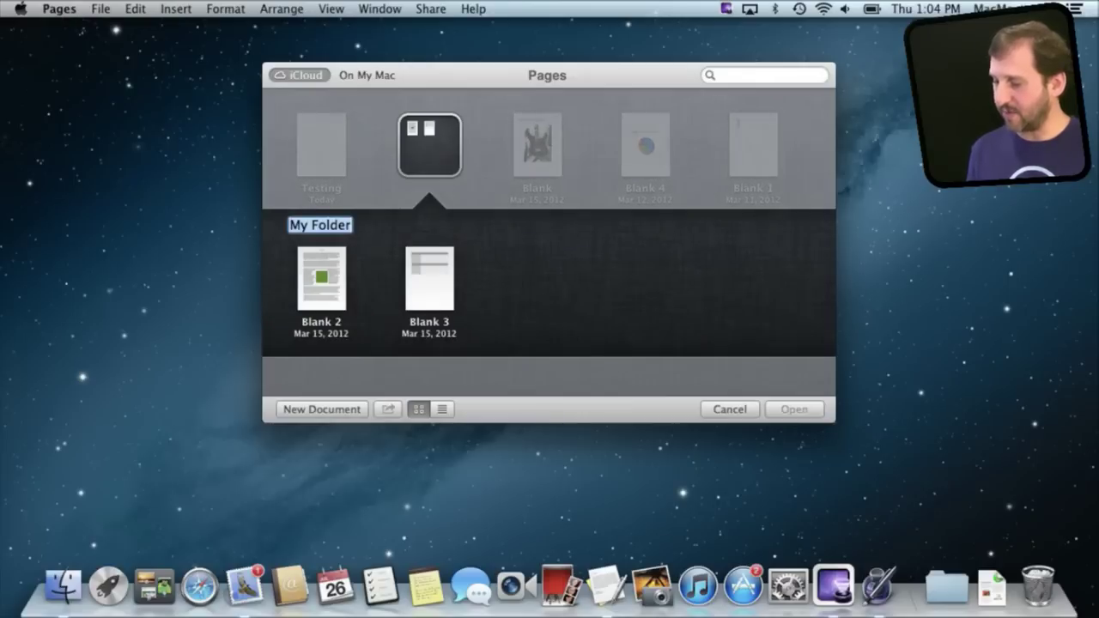
pyautogui.moveTo(429, 279); pyautogui.dragTo(429, 153)
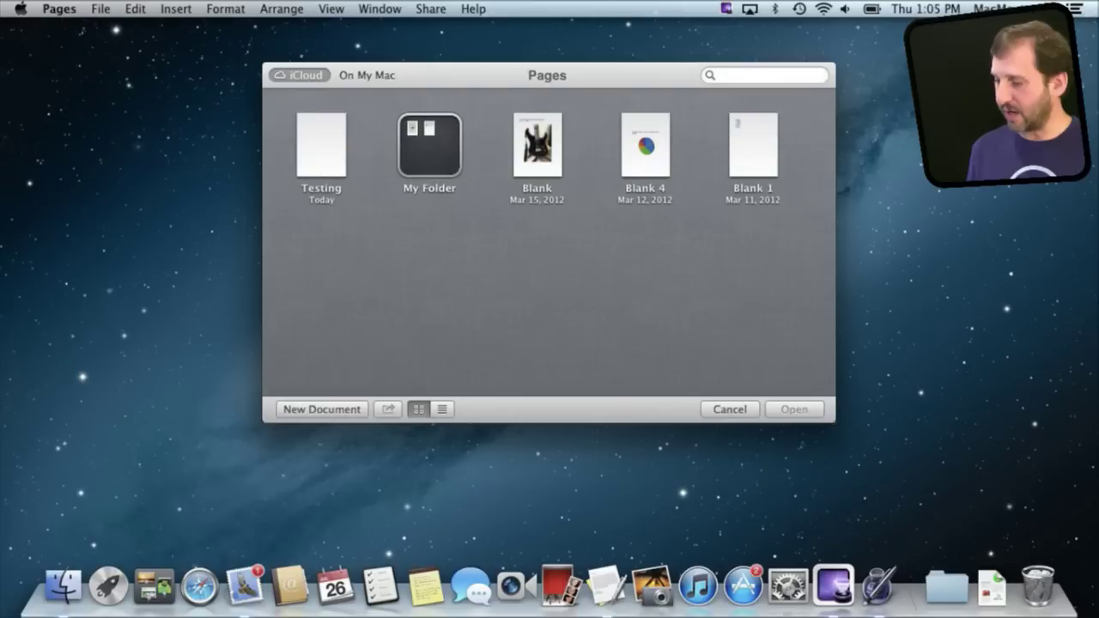
pyautogui.moveTo(537, 144); pyautogui.dragTo(429, 146)
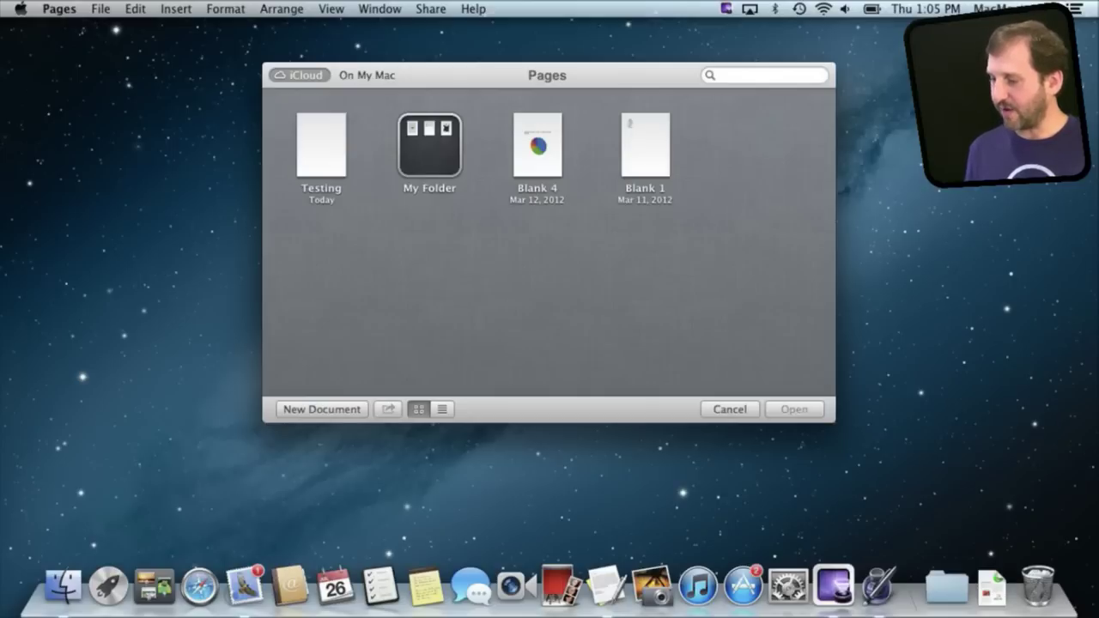
pyautogui.click(321, 144)
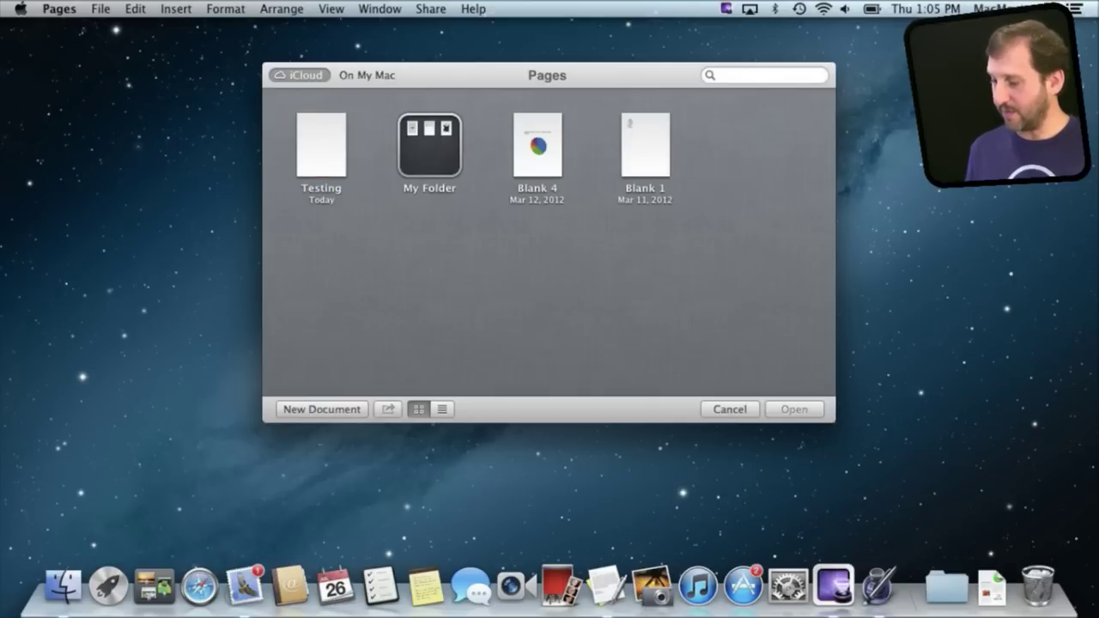
# Create a new Blank-template document and save it with My Folder as the location.
pyautogui.press('super+n')
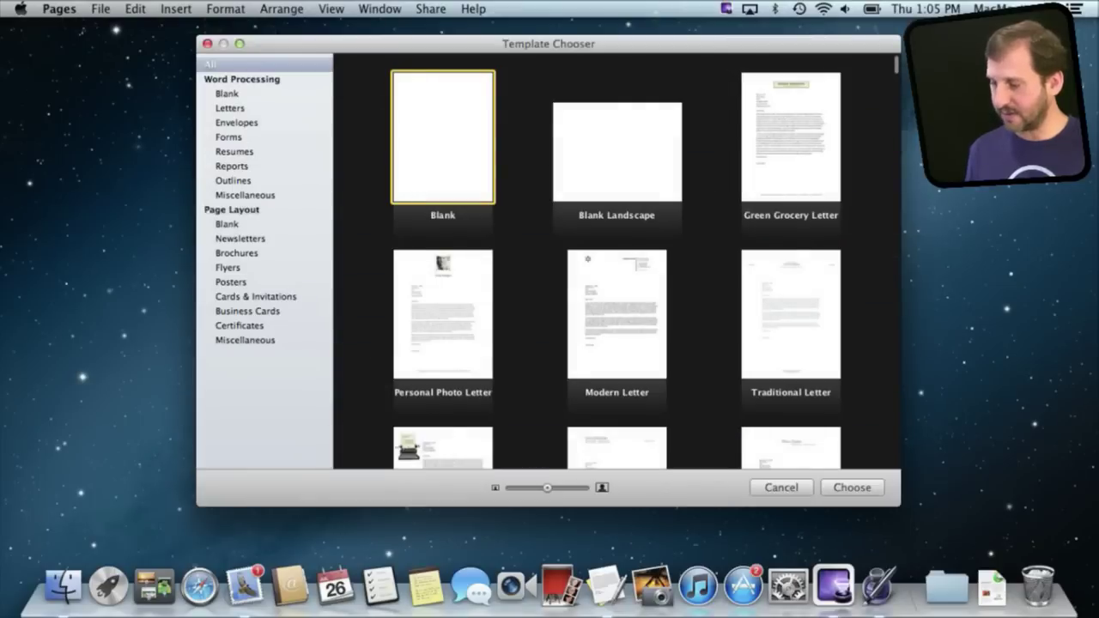
pyautogui.press('Return')
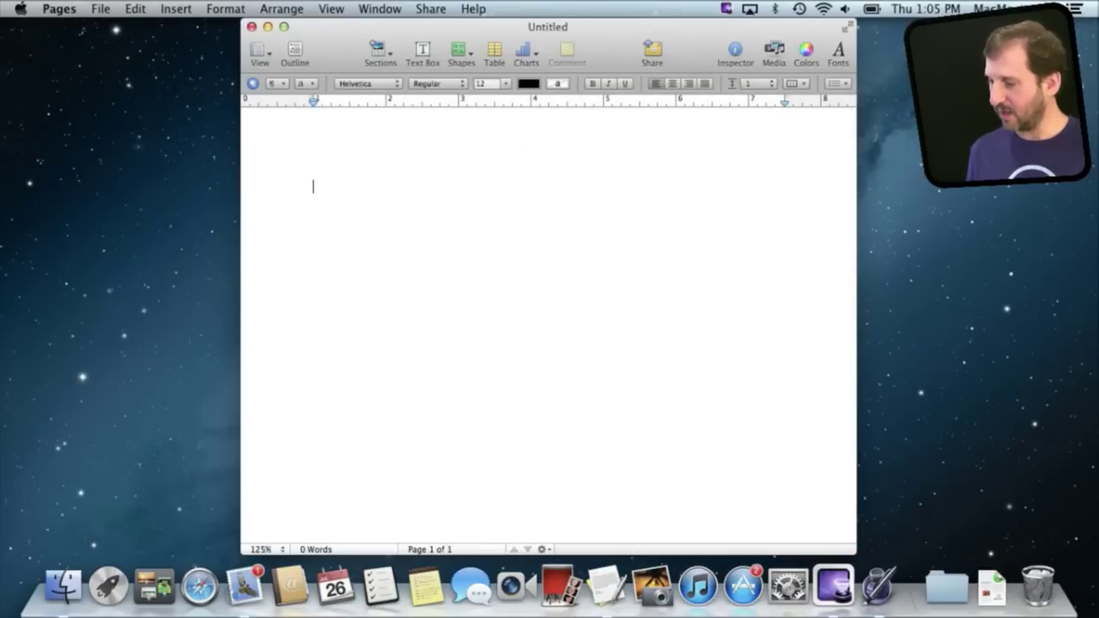
pyautogui.press('super+s')
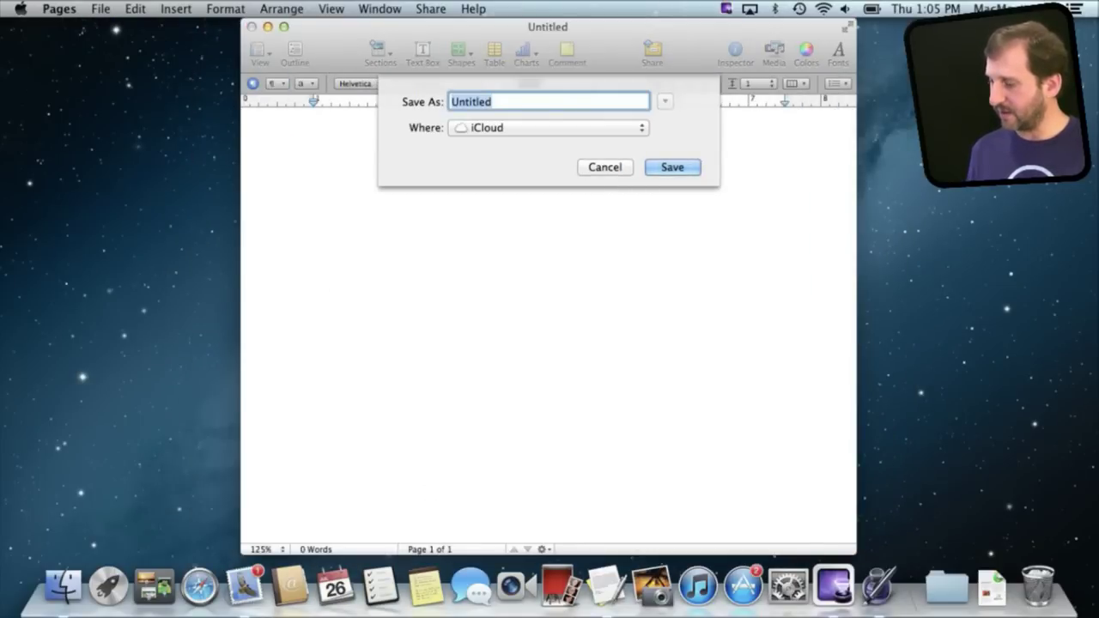
pyautogui.click(548, 127)
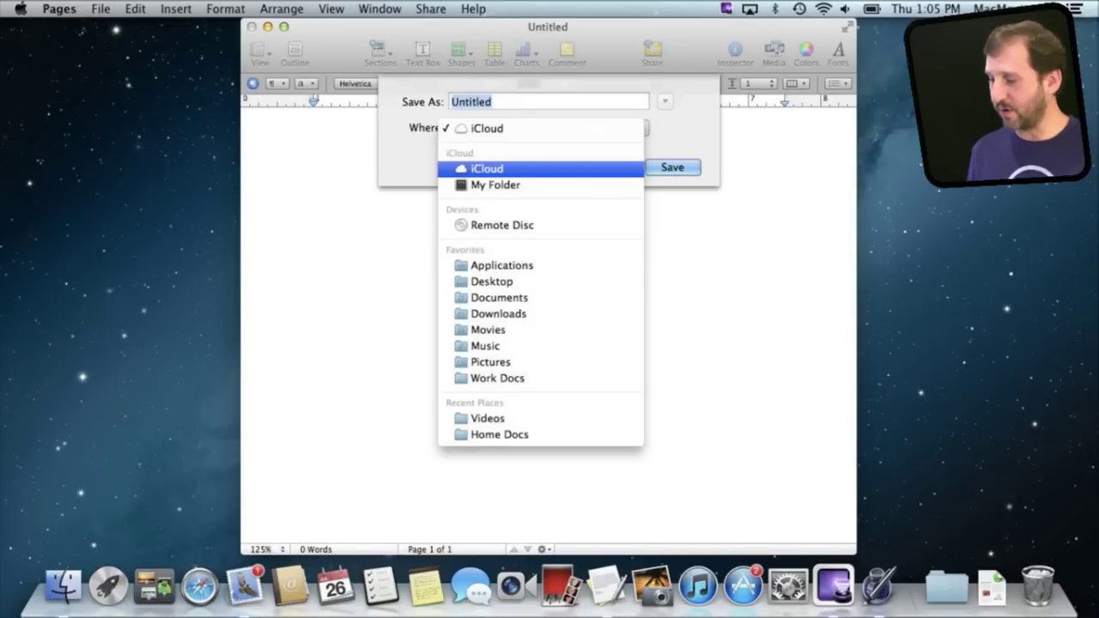
pyautogui.press('Down')
pyautogui.press('Return')
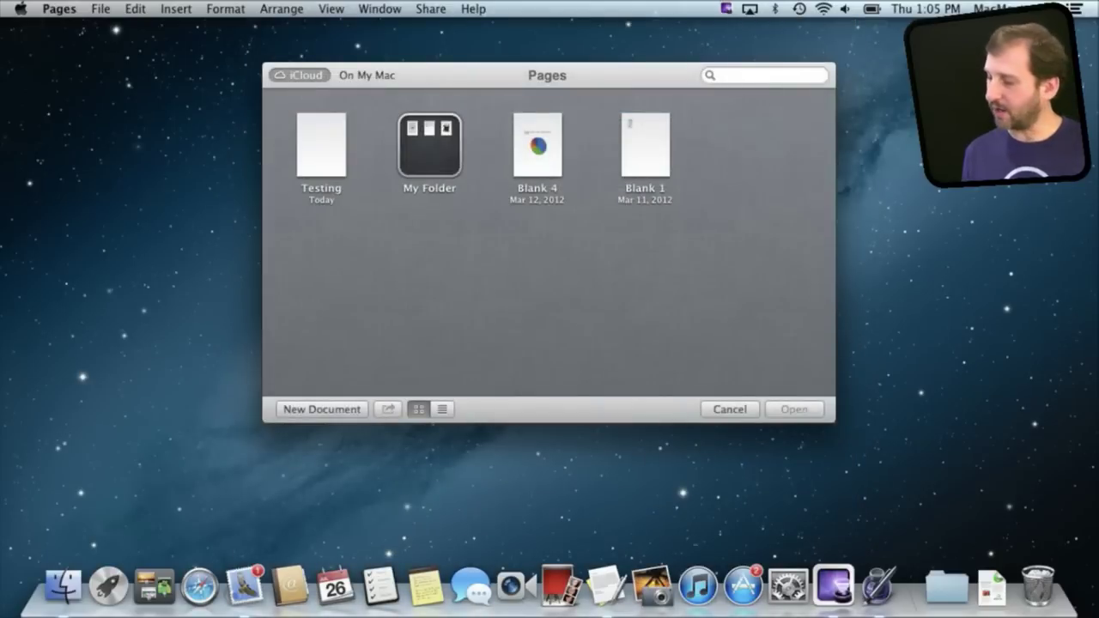
# Check the Testing document's Share options without choosing one, then drag Testing onto the Dock's Trash.
pyautogui.click(321, 146)
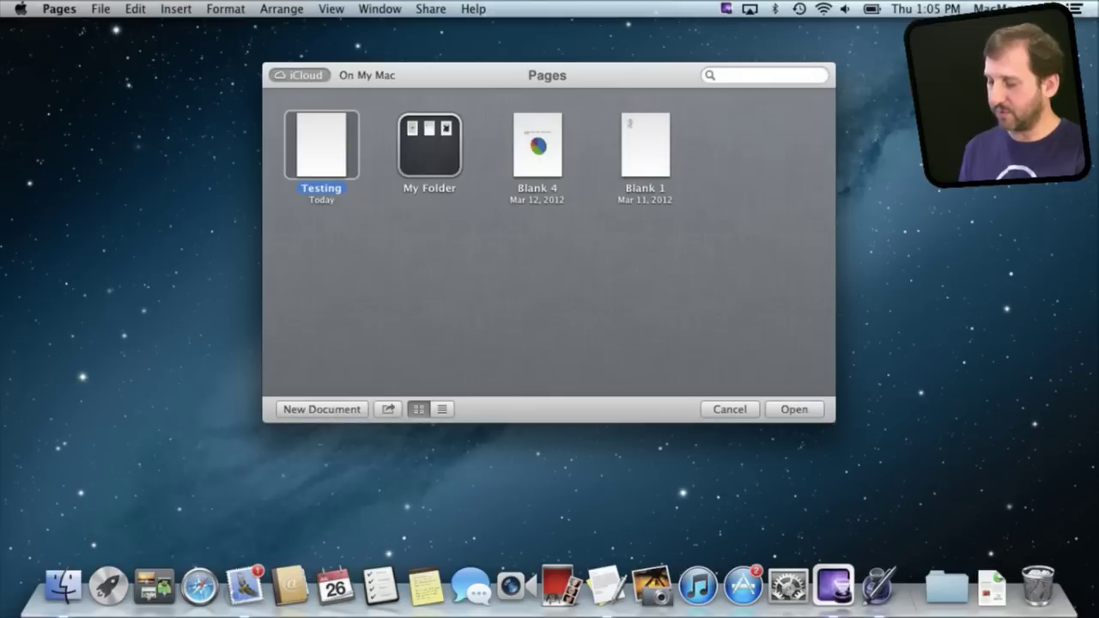
pyautogui.rightClick(332, 149)
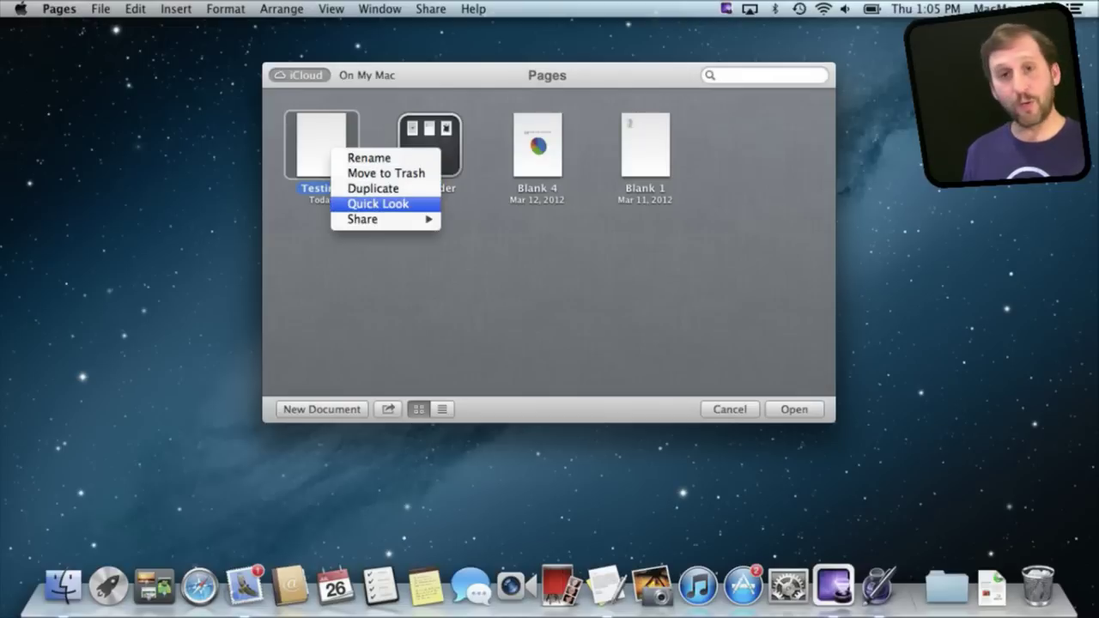
pyautogui.moveTo(378, 219)
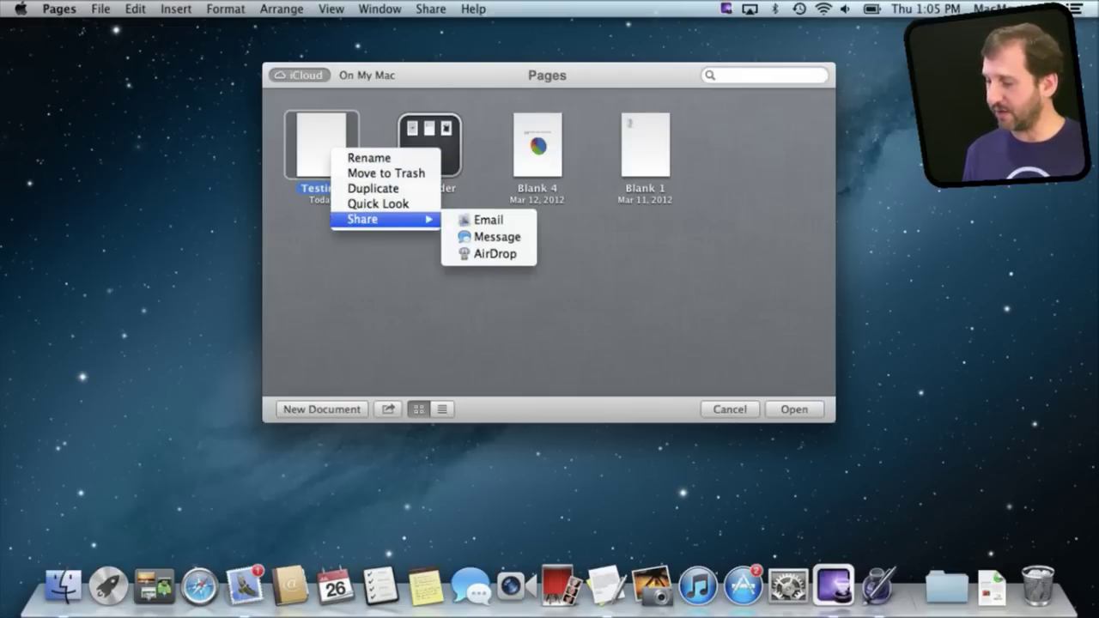
pyautogui.press('Escape')
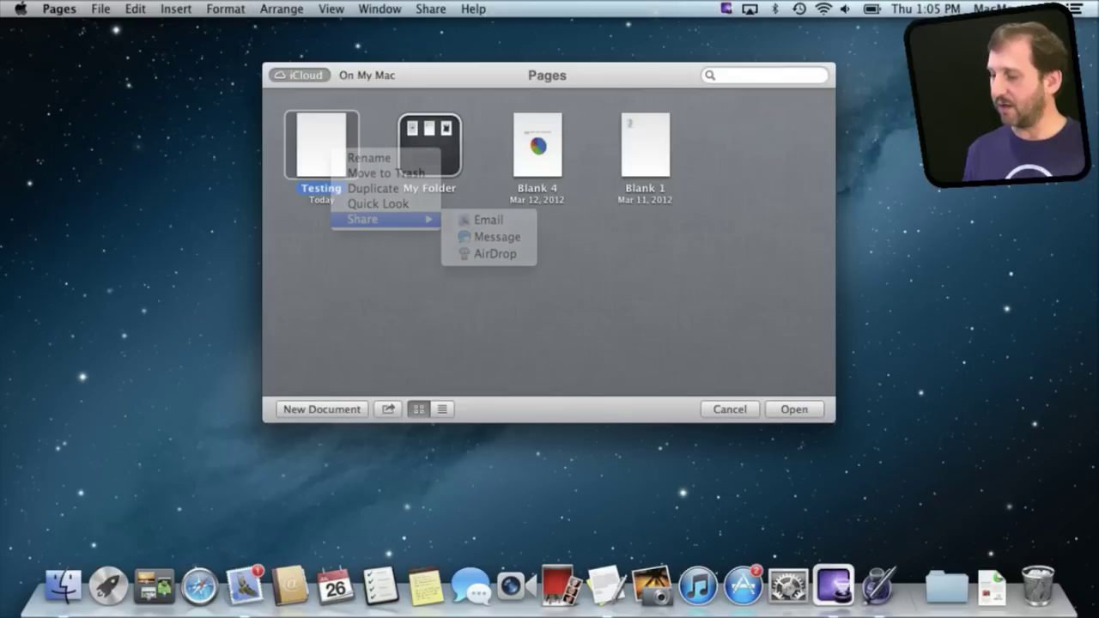
pyautogui.moveTo(322, 146); pyautogui.dragTo(1042, 588)
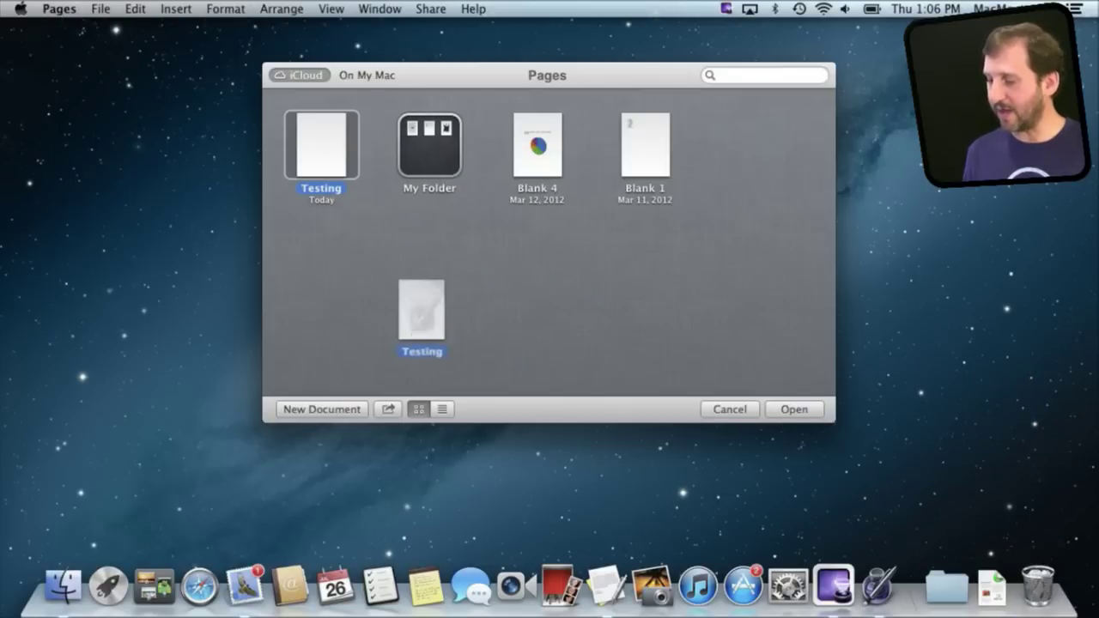